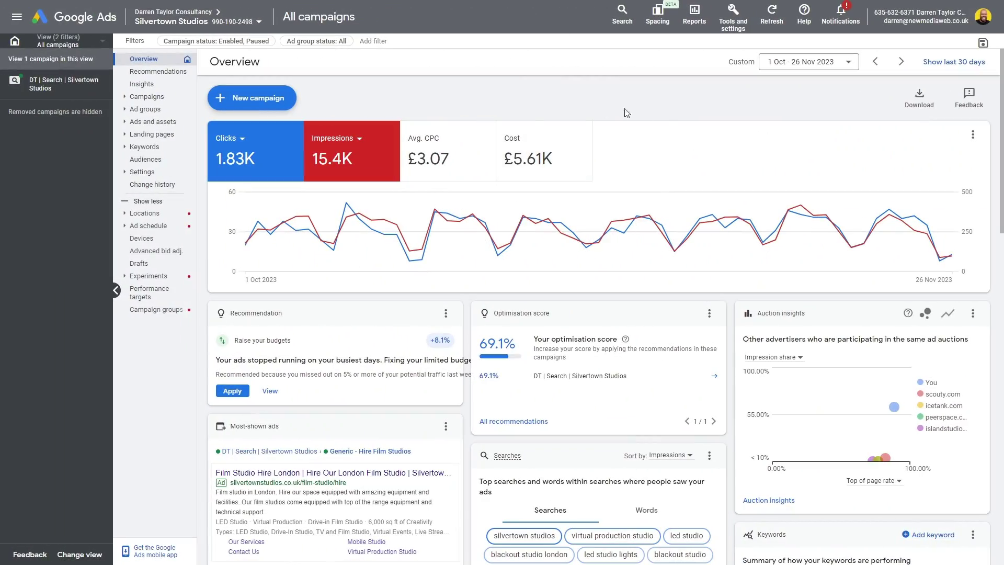
# Go to Shared Library > Bid strategies > Advanced controls to view Seasonality adjustments.
pyautogui.click(733, 16)
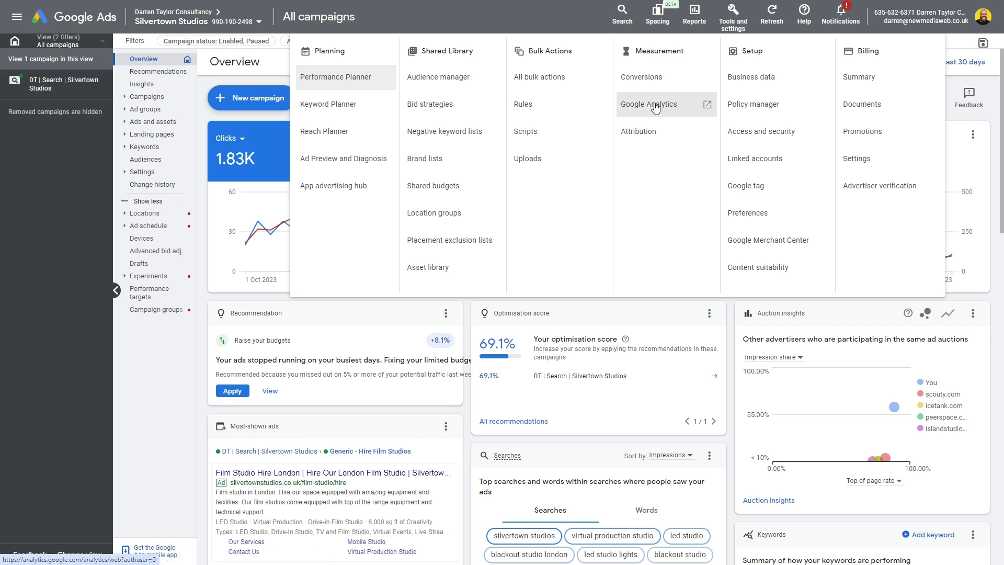
pyautogui.click(489, 117)
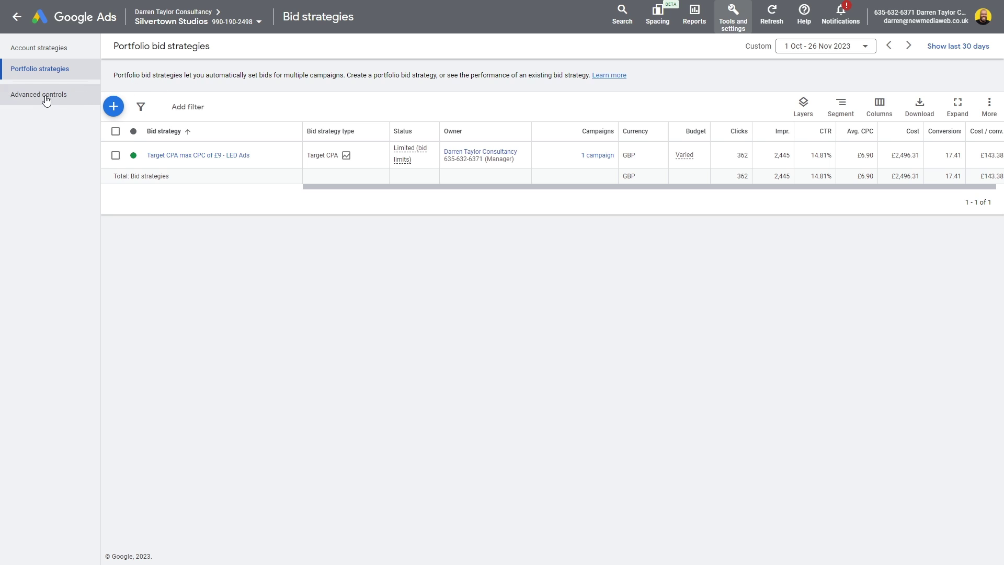
pyautogui.click(74, 95)
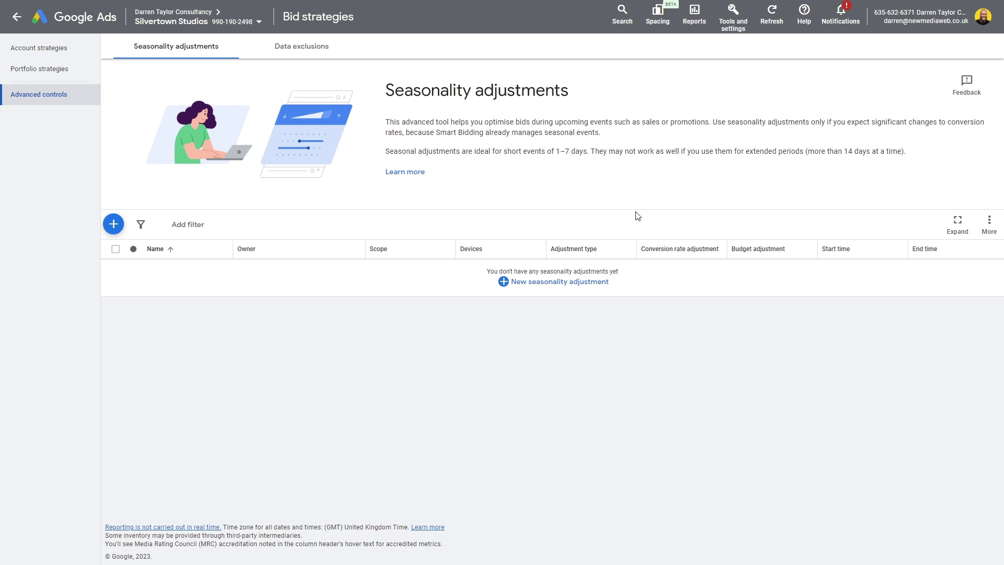
pyautogui.moveTo(378, 93); pyautogui.dragTo(580, 92)
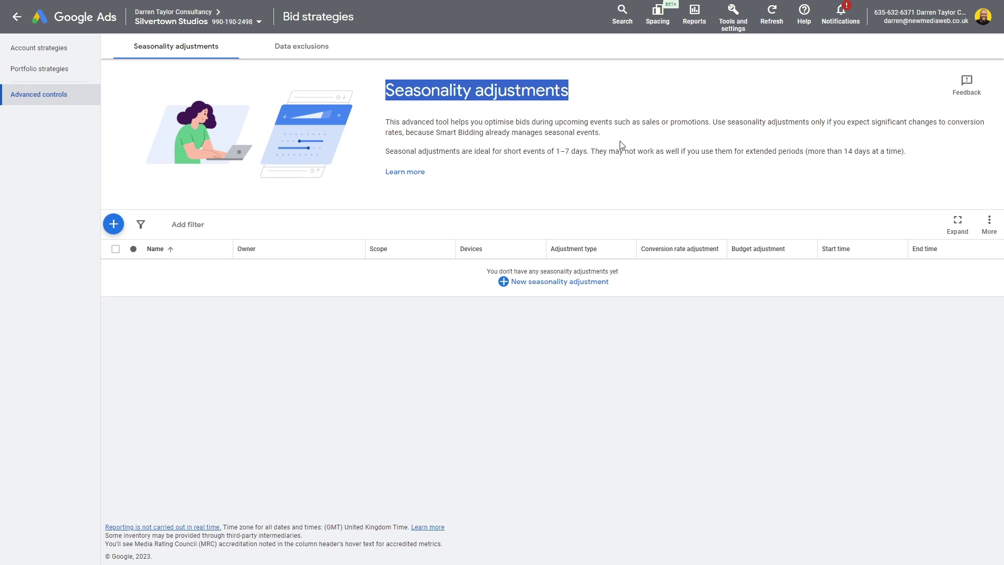
pyautogui.click(625, 157)
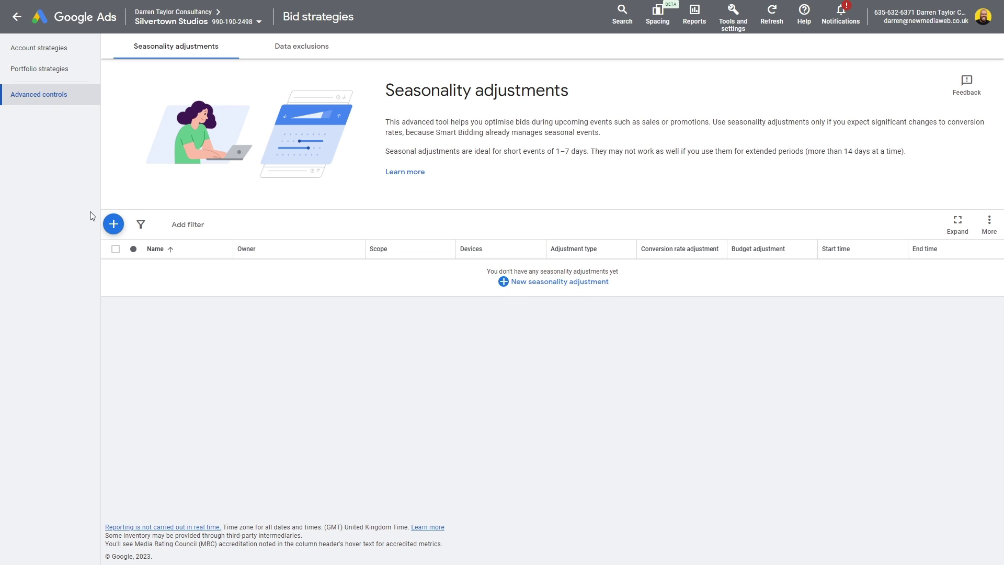
# Open the Create a seasonality adjustment form with New seasonality adjustment.
pyautogui.click(556, 286)
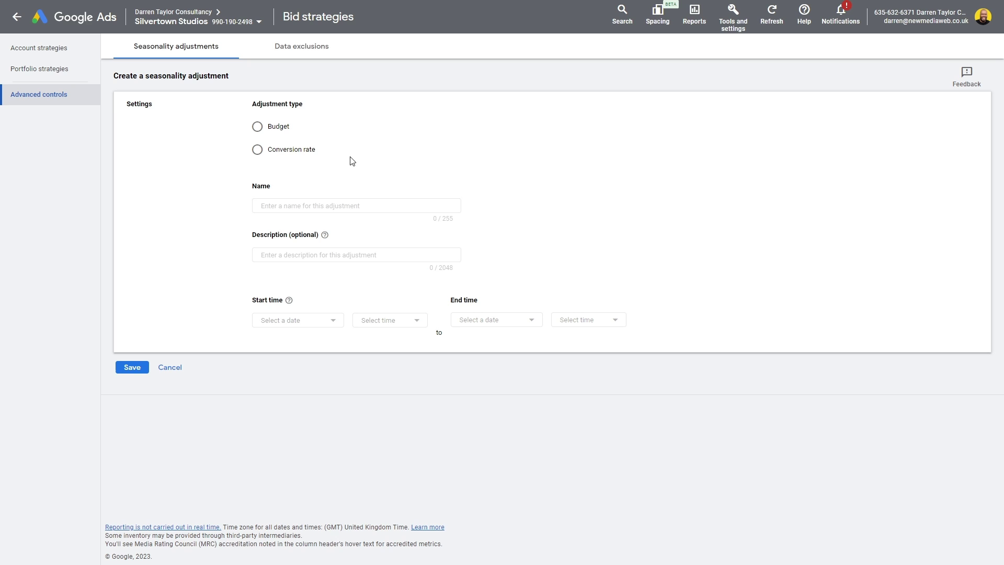
# Choose the Budget adjustment type and name the adjustment 'Test'.
pyautogui.click(283, 135)
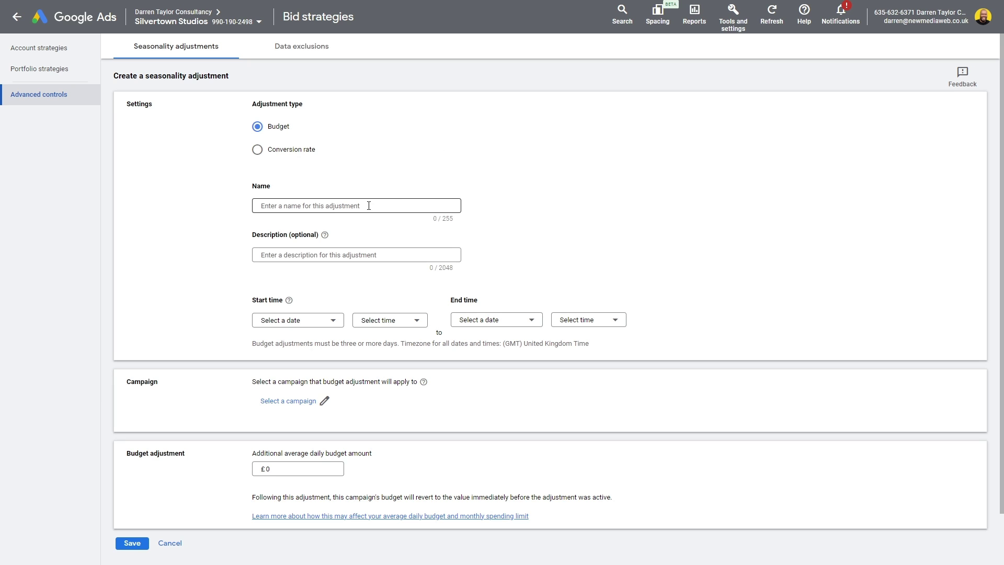
pyautogui.scroll(-1, 393, 178)
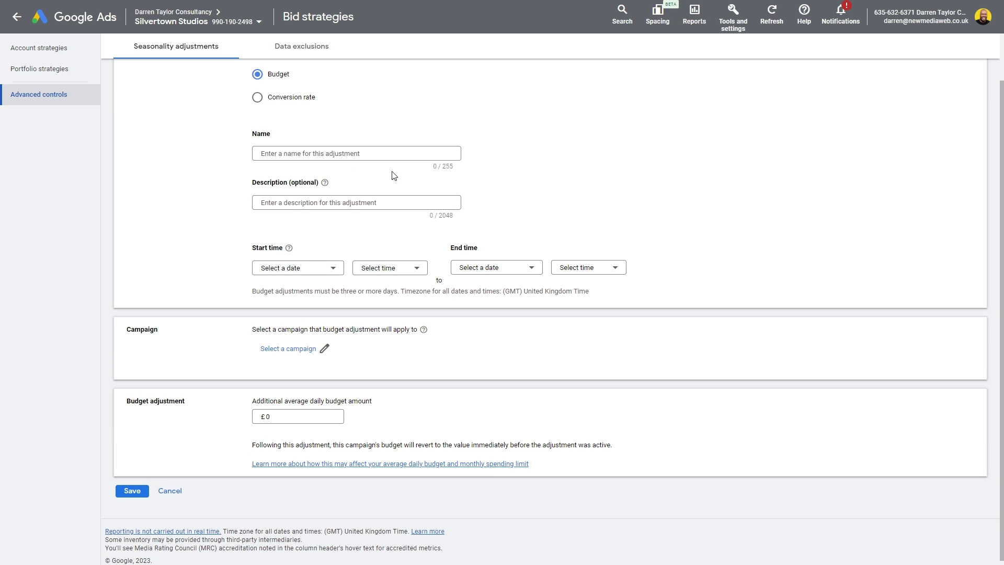
pyautogui.click(352, 155)
pyautogui.write('Test')
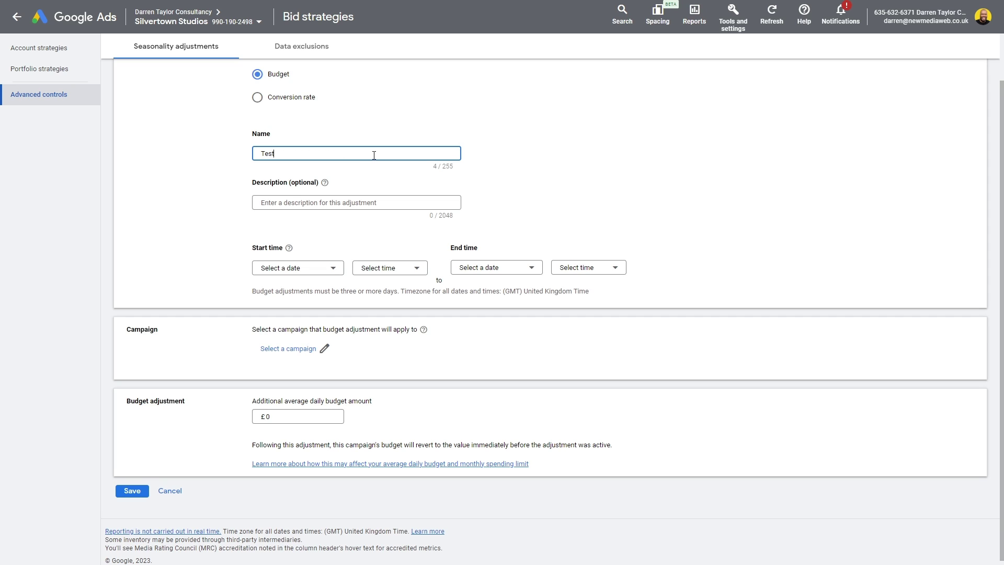
pyautogui.scroll(-1, 505, 173)
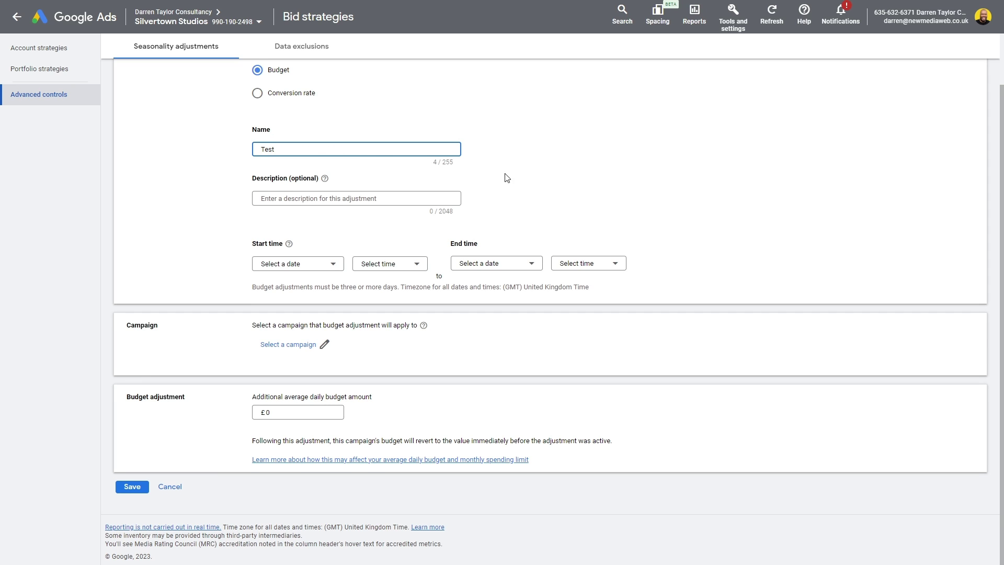
# Set the start date to 1 Dec 2023 and the end date to 10 Dec 2023.
pyautogui.click(335, 265)
pyautogui.scroll(-1, 348, 372)
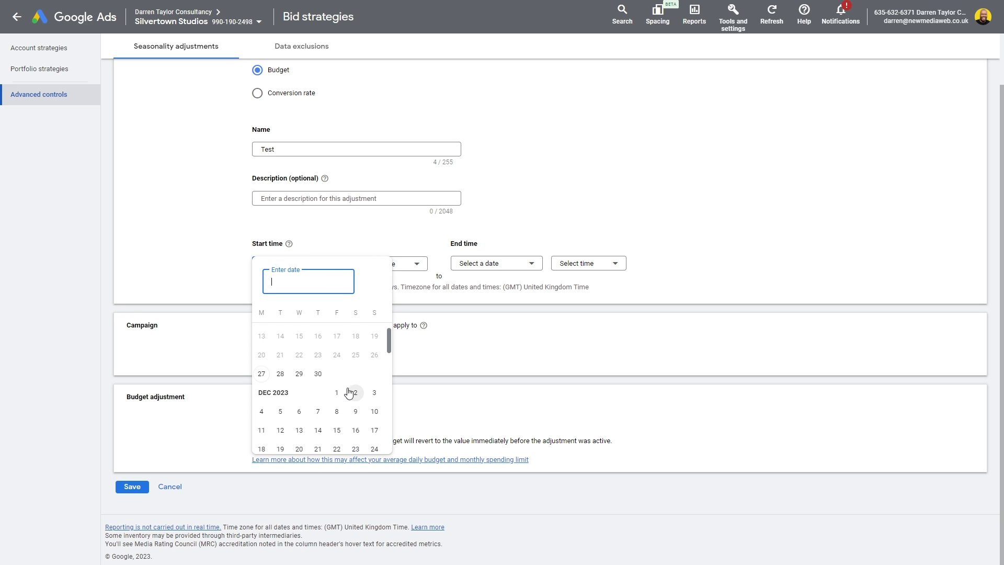
pyautogui.scroll(-1, 350, 366)
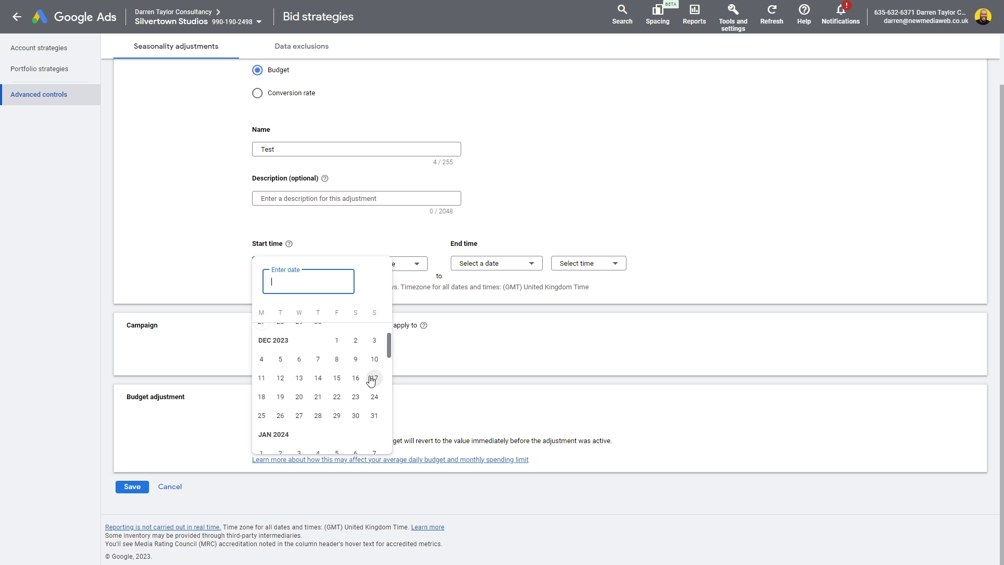
pyautogui.click(337, 344)
pyautogui.click(480, 263)
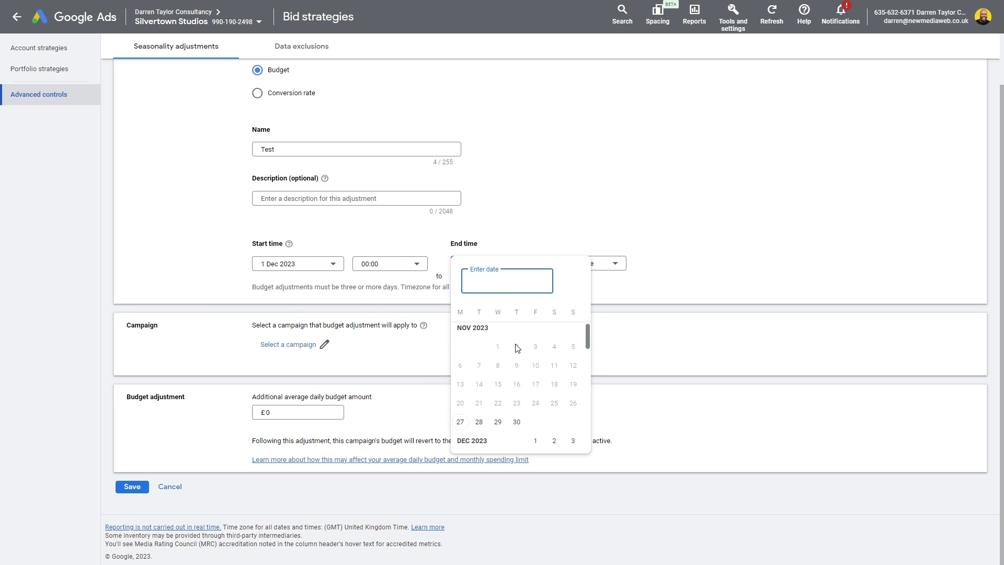
pyautogui.scroll(-3, 516, 348)
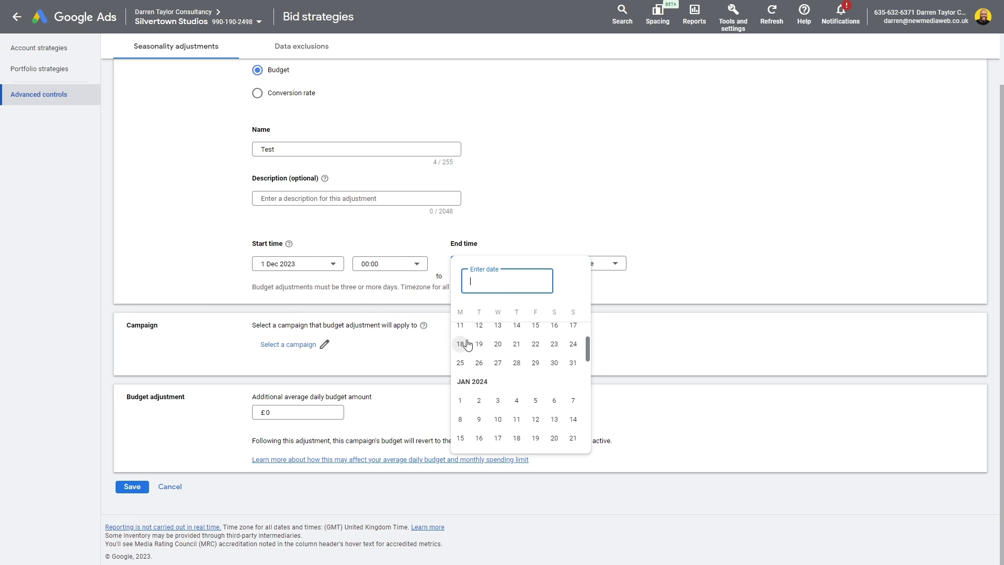
pyautogui.scroll(2, 467, 345)
pyautogui.click(573, 359)
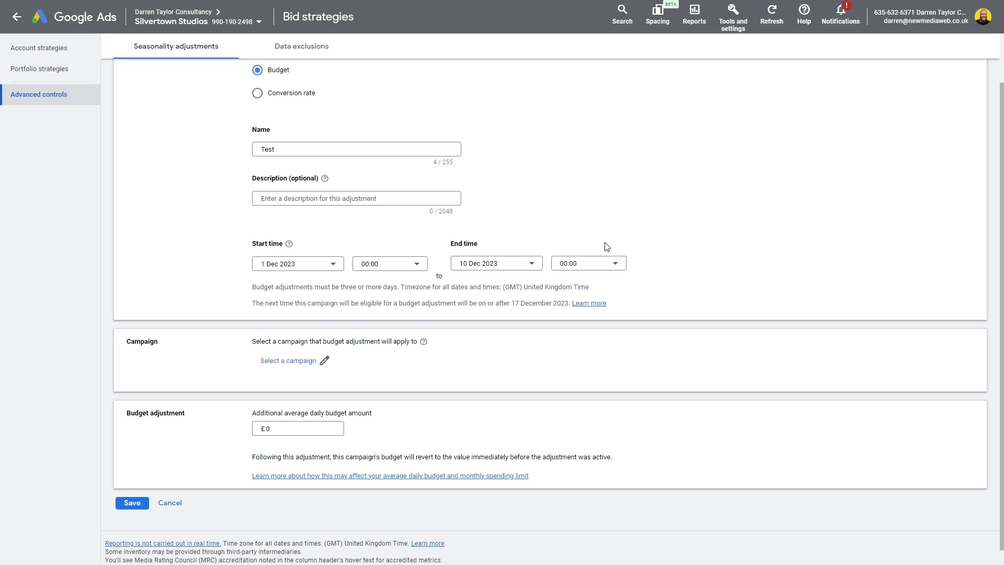
pyautogui.scroll(-1, 602, 240)
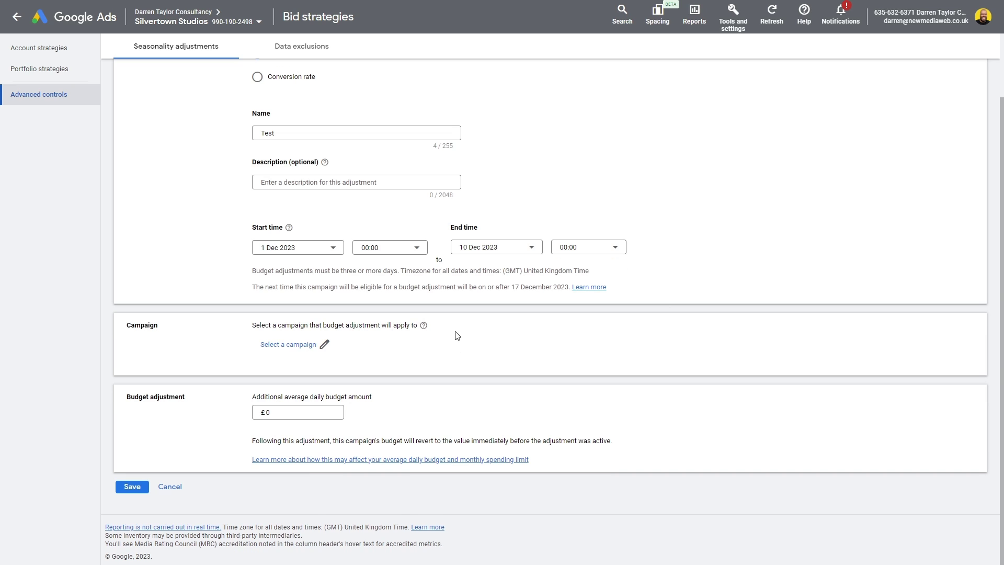
# Select the DT | Search | Silvertown Studios campaign, whose current daily budget is £100.00.
pyautogui.click(302, 345)
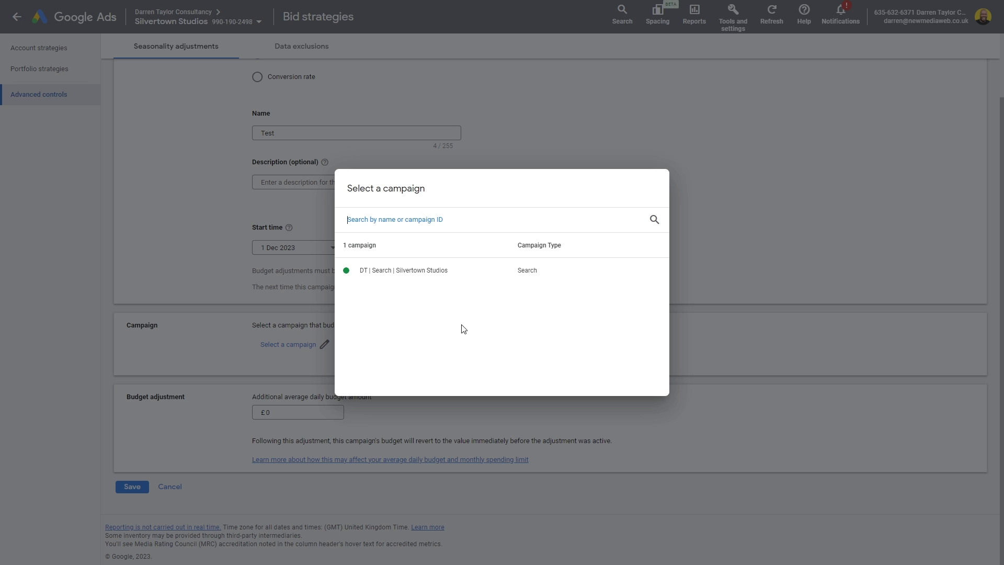
pyautogui.click(424, 273)
pyautogui.scroll(-1, 529, 341)
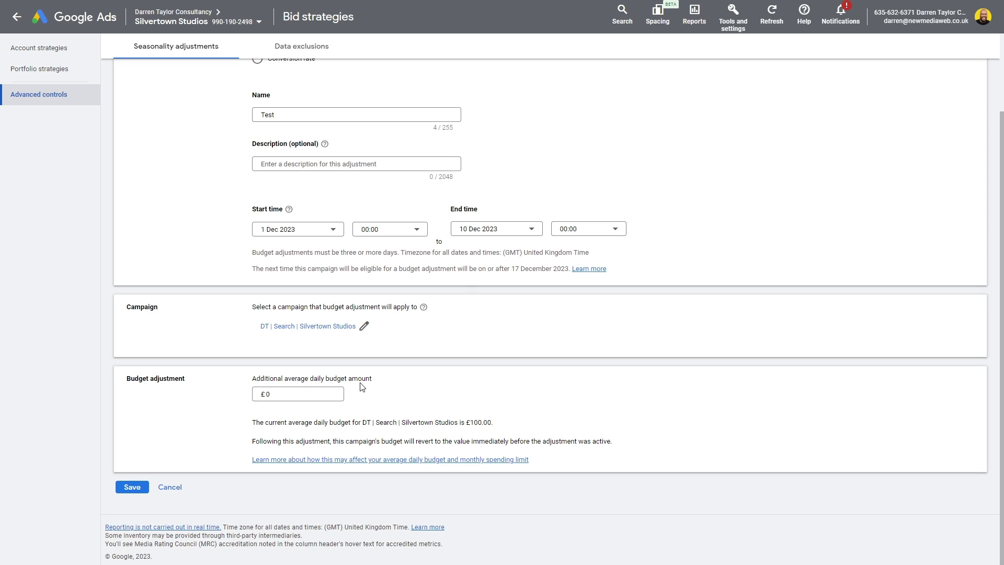
pyautogui.moveTo(494, 424); pyautogui.dragTo(467, 431)
# Enter £200 as the additional daily budget, projecting £300.00 average daily.
pyautogui.click(517, 418)
pyautogui.click(293, 396)
pyautogui.write('200')
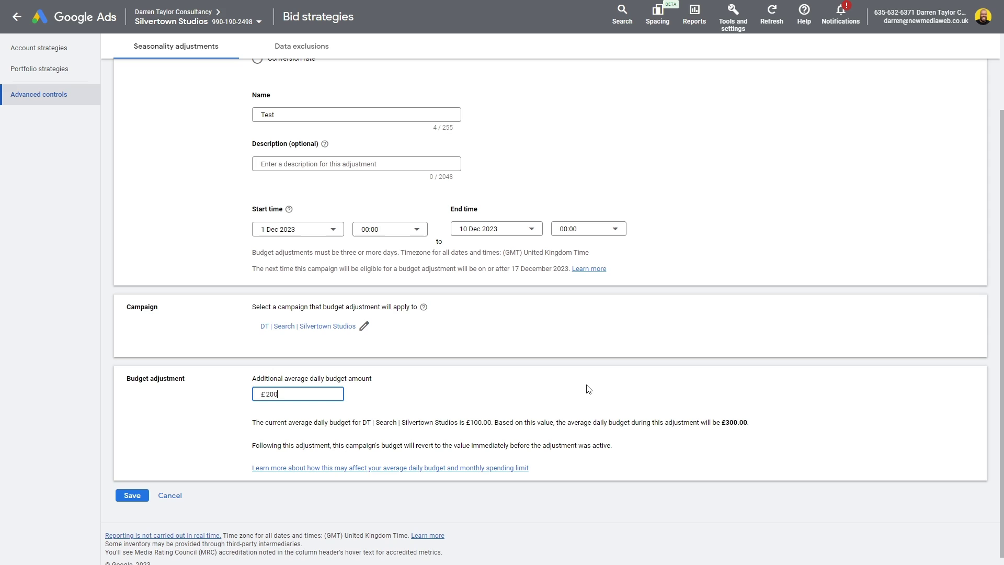
pyautogui.click(586, 390)
pyautogui.moveTo(758, 422); pyautogui.dragTo(724, 437)
pyautogui.click(719, 443)
# Save to review the confirmation summary, then cancel without creating the adjustment.
pyautogui.click(126, 497)
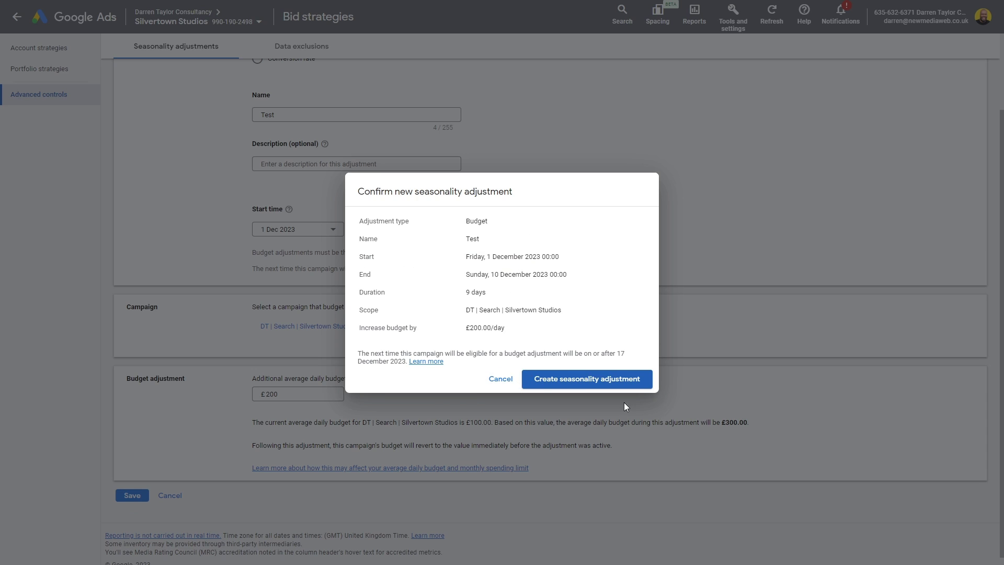
pyautogui.click(501, 380)
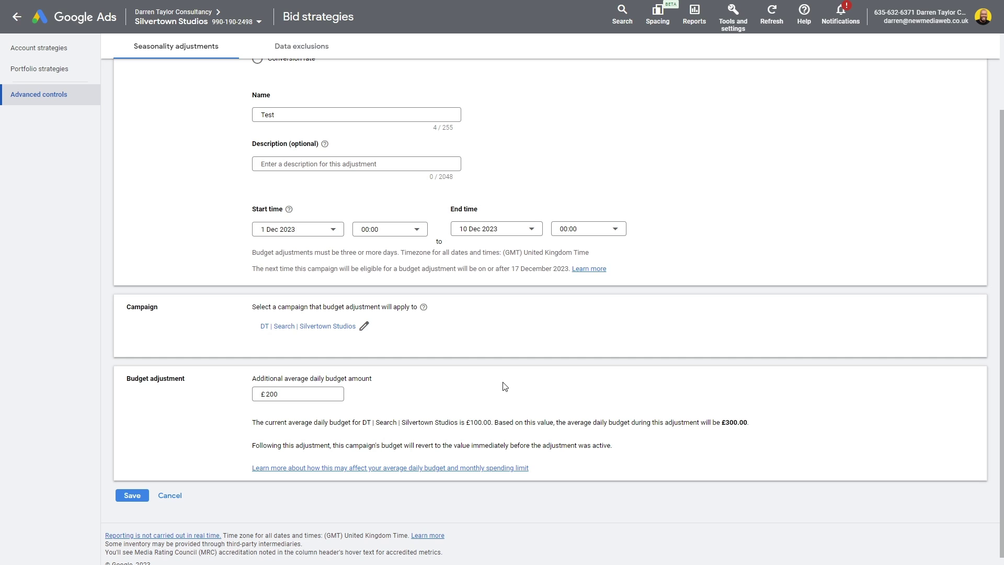
pyautogui.scroll(2, 458, 359)
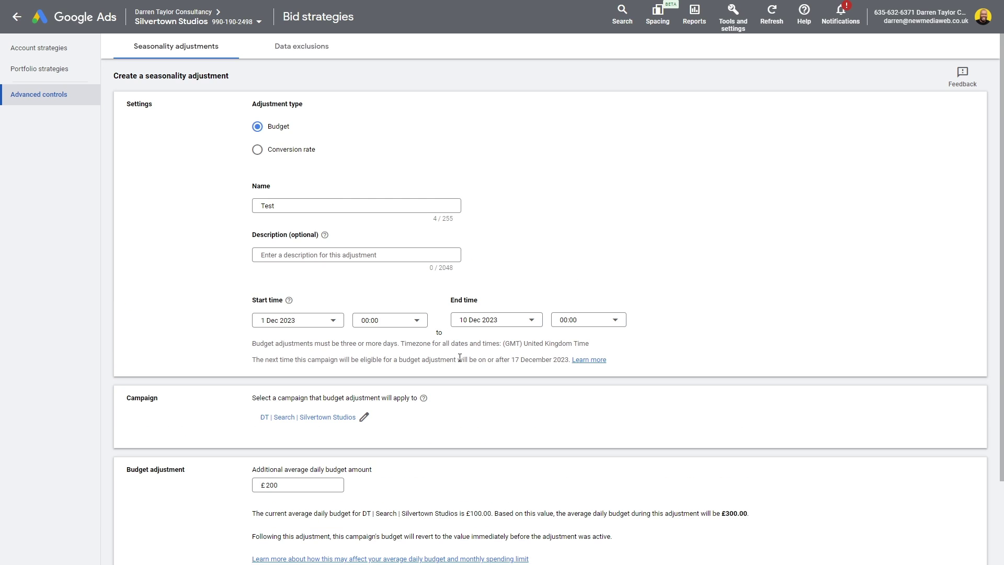
# Switch the type to Conversion rate, running 1 Dec 2023 to 10 Dec 2023.
pyautogui.click(281, 150)
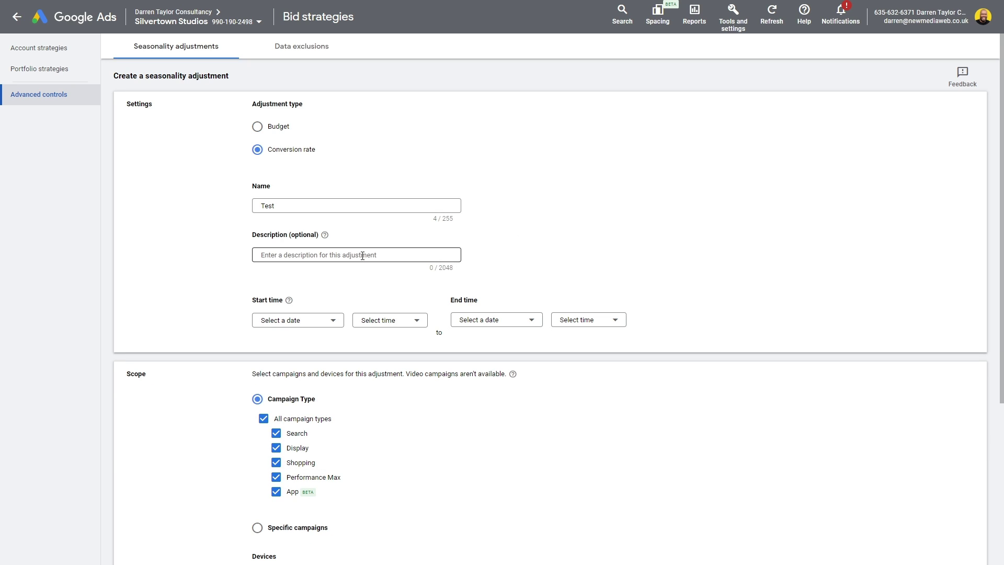
pyautogui.scroll(-2, 488, 271)
pyautogui.click(303, 216)
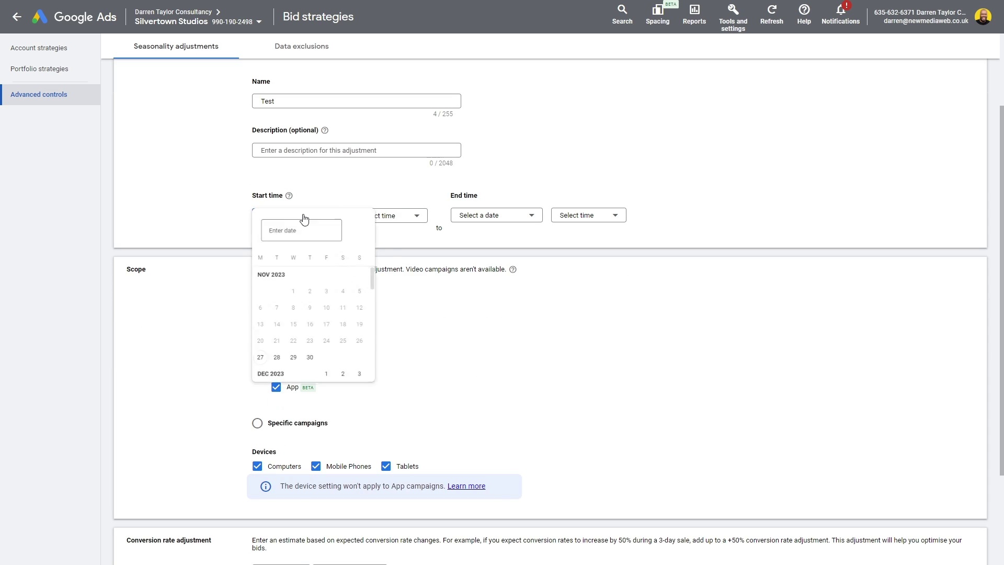
pyautogui.click(336, 397)
pyautogui.click(516, 214)
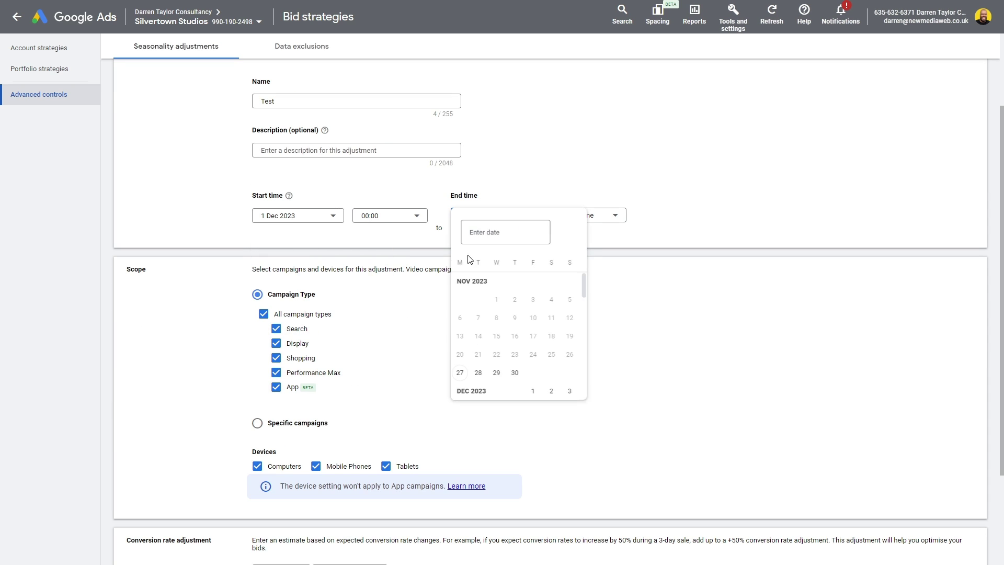
pyautogui.scroll(-2, 489, 366)
pyautogui.click(574, 363)
# Keep the scope on all campaign types instead of specific campaigns.
pyautogui.scroll(-1, 366, 330)
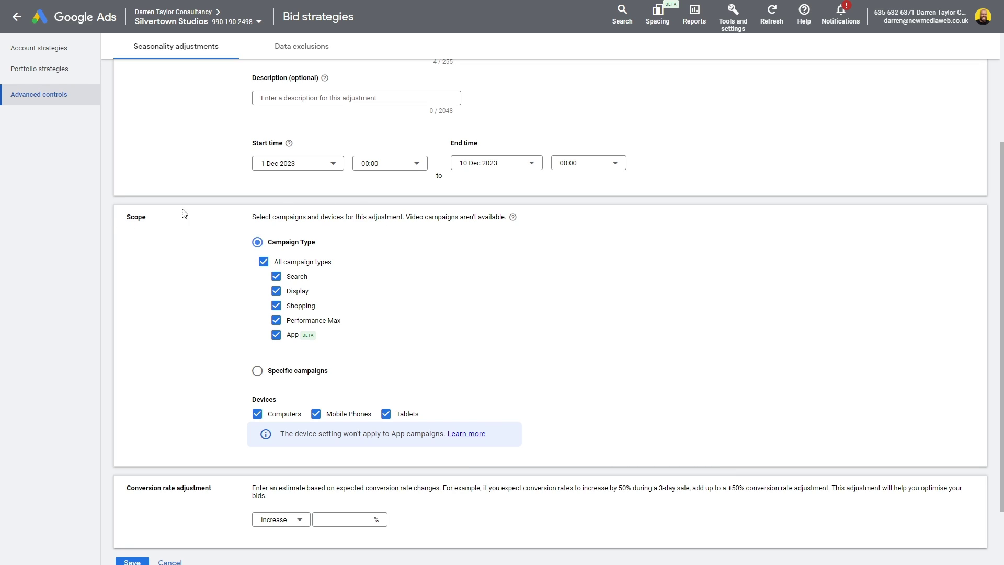
pyautogui.click(296, 371)
pyautogui.click(287, 268)
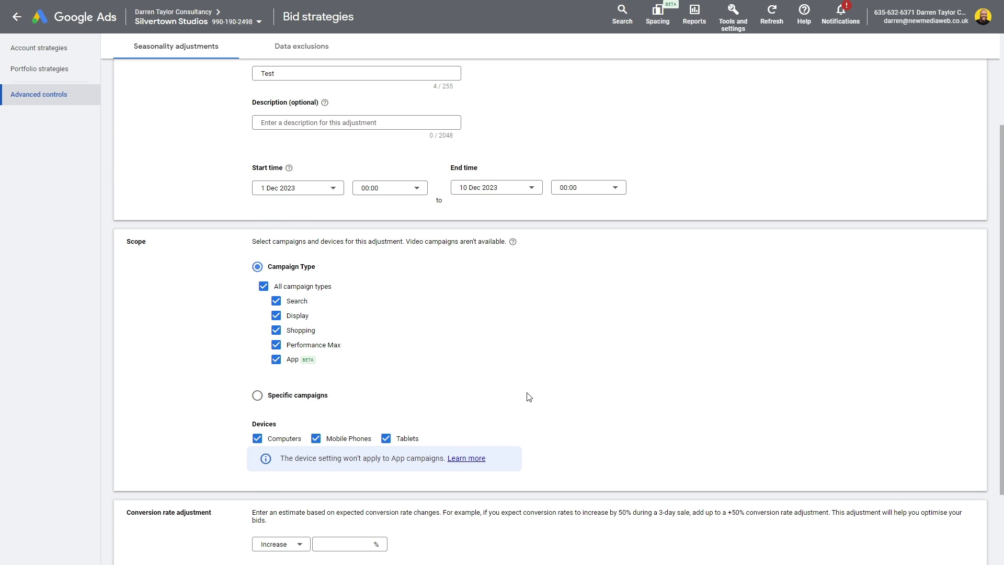
pyautogui.scroll(-2, 529, 397)
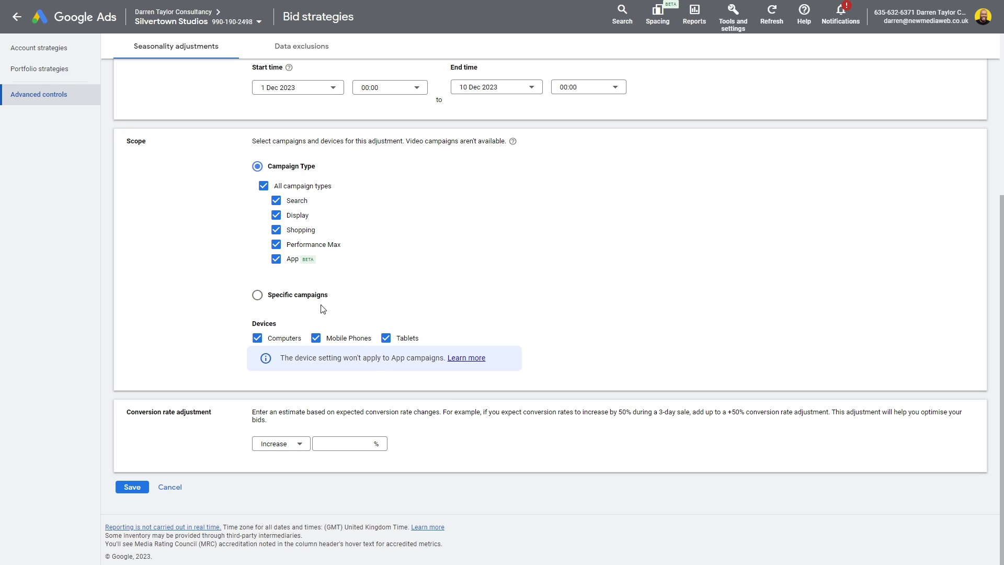
# Set the conversion-rate change to a 20% decrease.
pyautogui.click(295, 444)
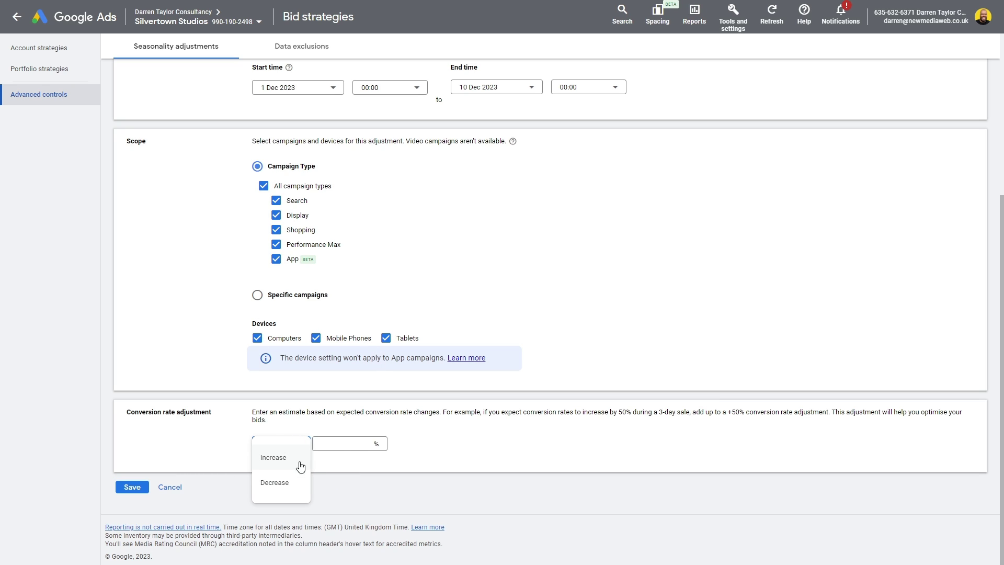
pyautogui.click(288, 486)
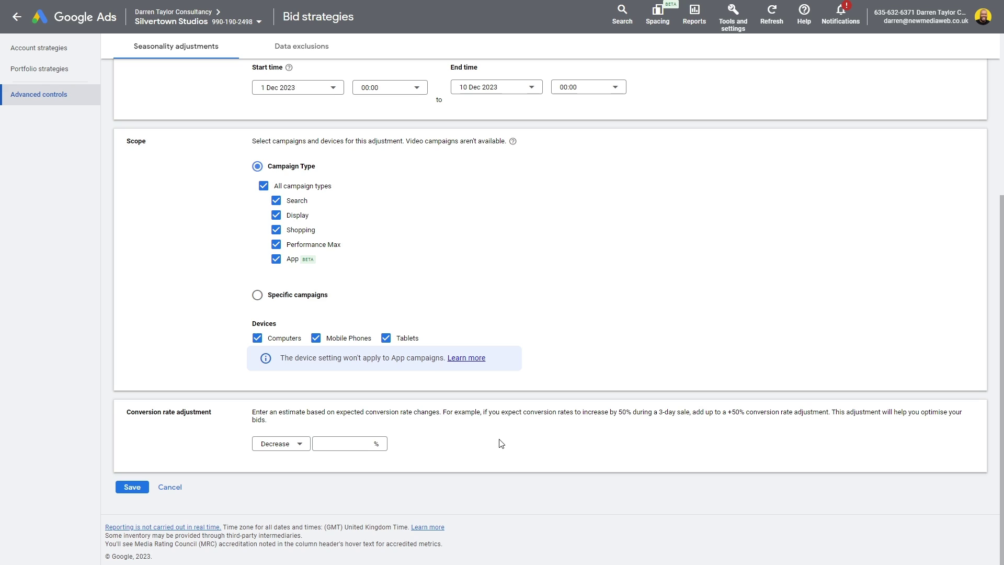
pyautogui.click(357, 448)
pyautogui.write('2')
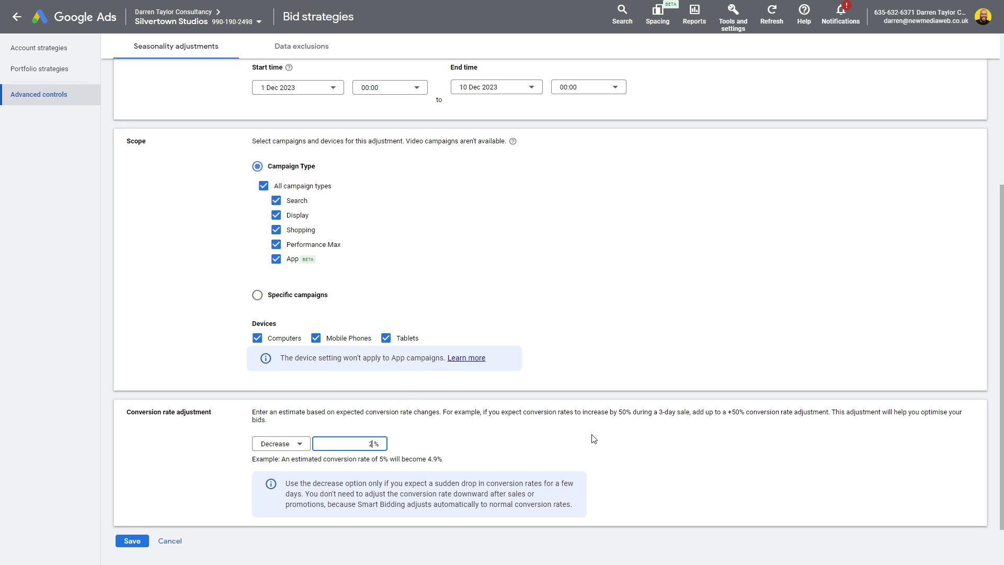
pyautogui.write('0')
pyautogui.click(628, 430)
pyautogui.moveTo(572, 504); pyautogui.dragTo(284, 481)
pyautogui.click(686, 455)
pyautogui.scroll(-1, 173, 498)
# Save to show the −20% adjustment's confirmation summary, then cancel it.
pyautogui.click(132, 488)
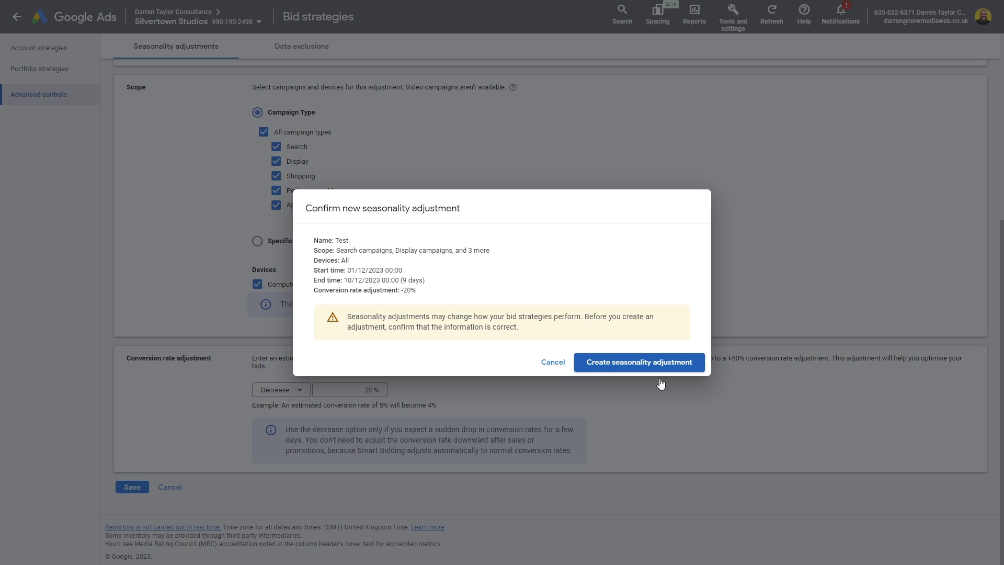
pyautogui.click(553, 362)
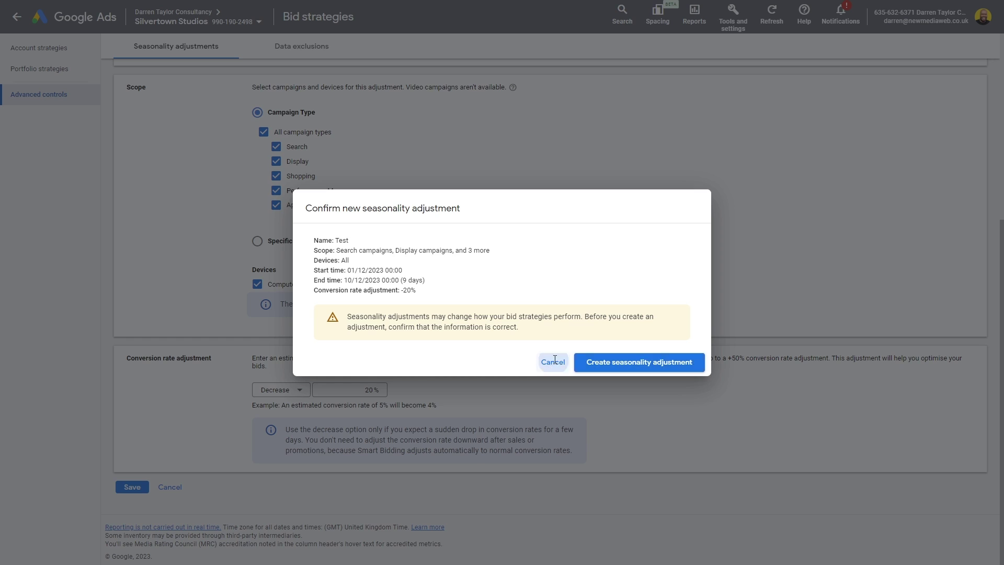